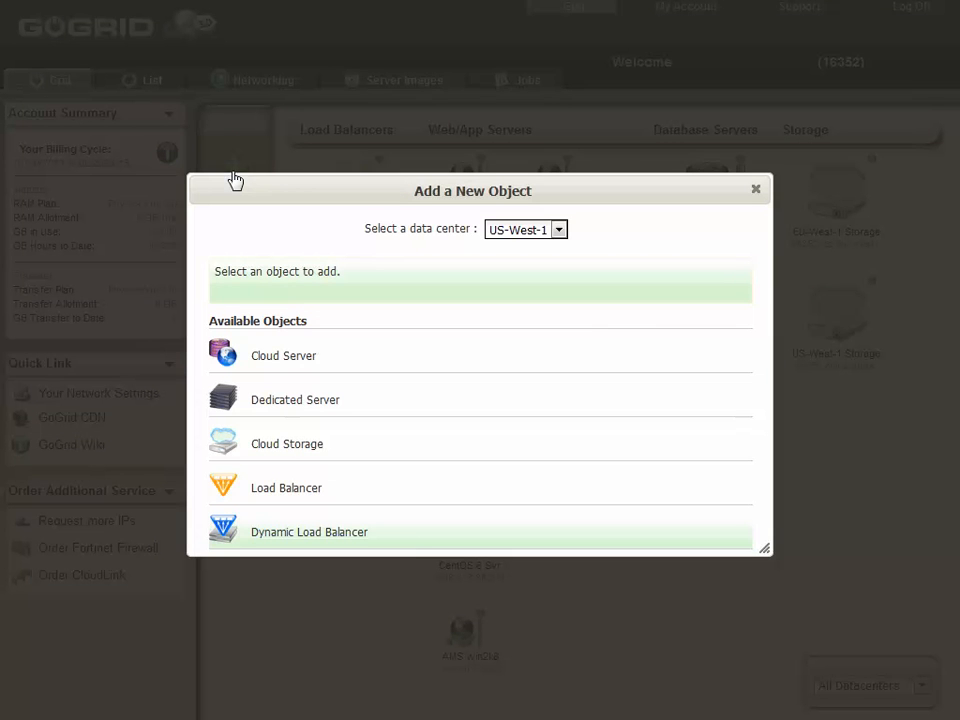
Begin a new Dynamic Load Balancer and save Demo server in US-West-1 as a Real IP.
click(408, 536)
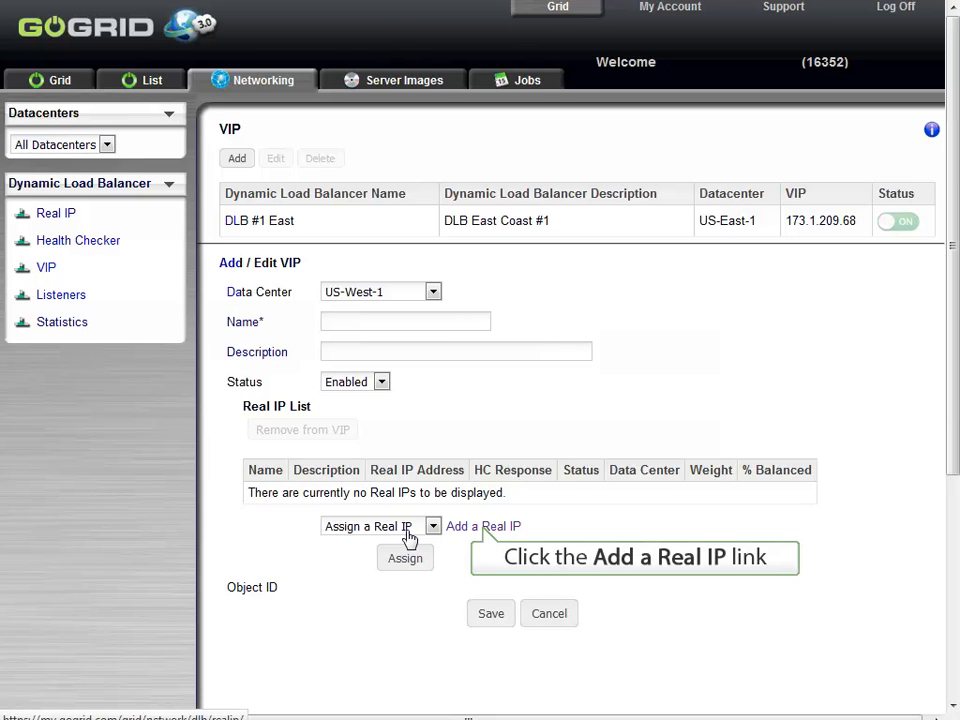
click(485, 527)
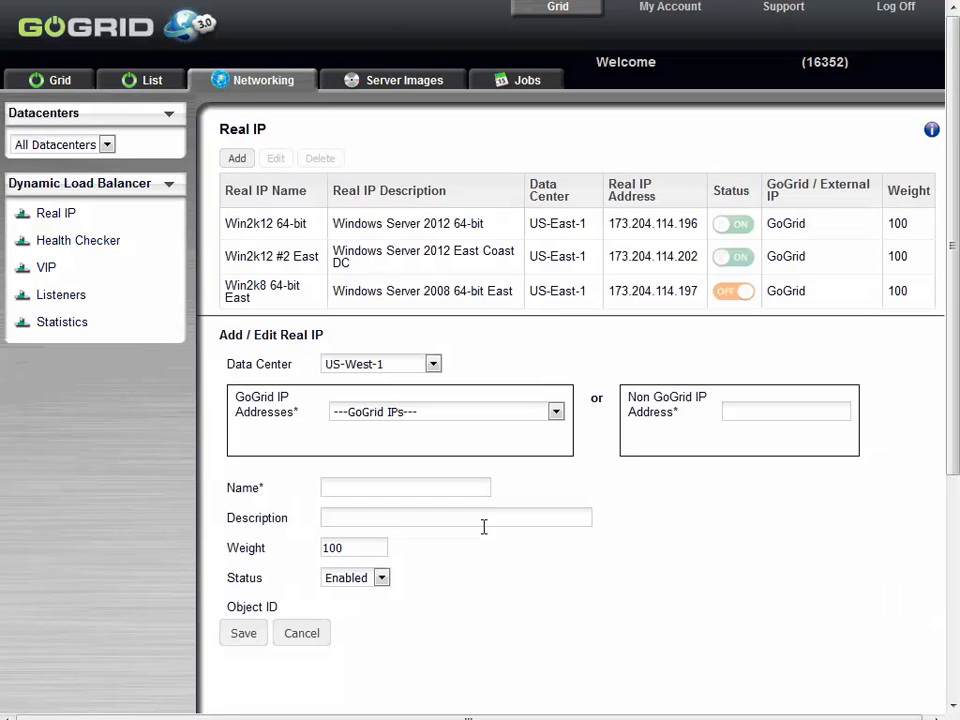
click(433, 366)
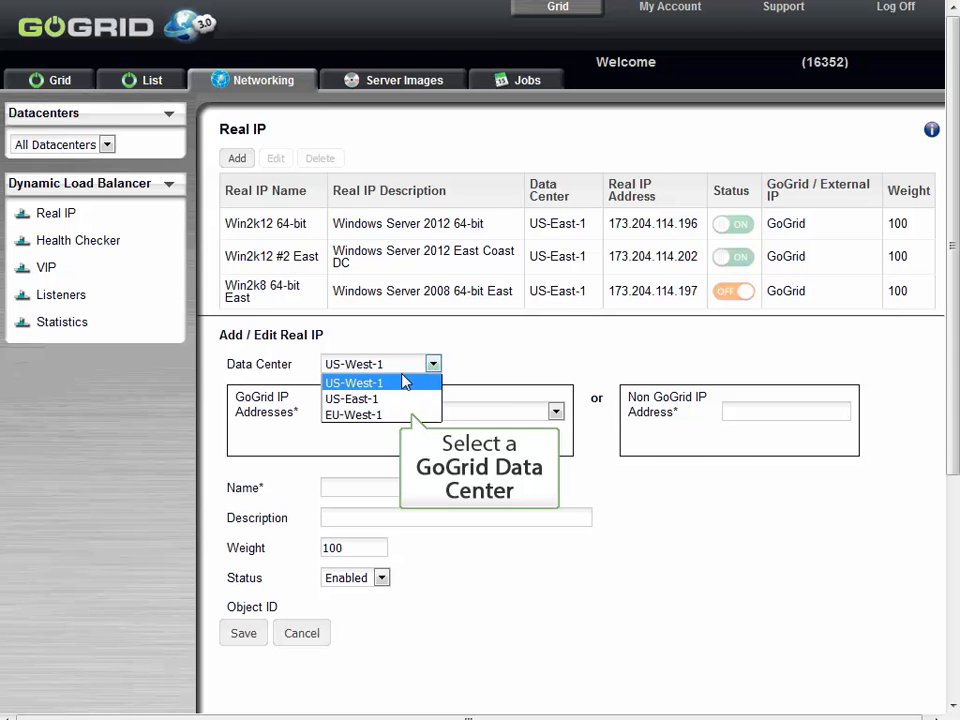
click(404, 384)
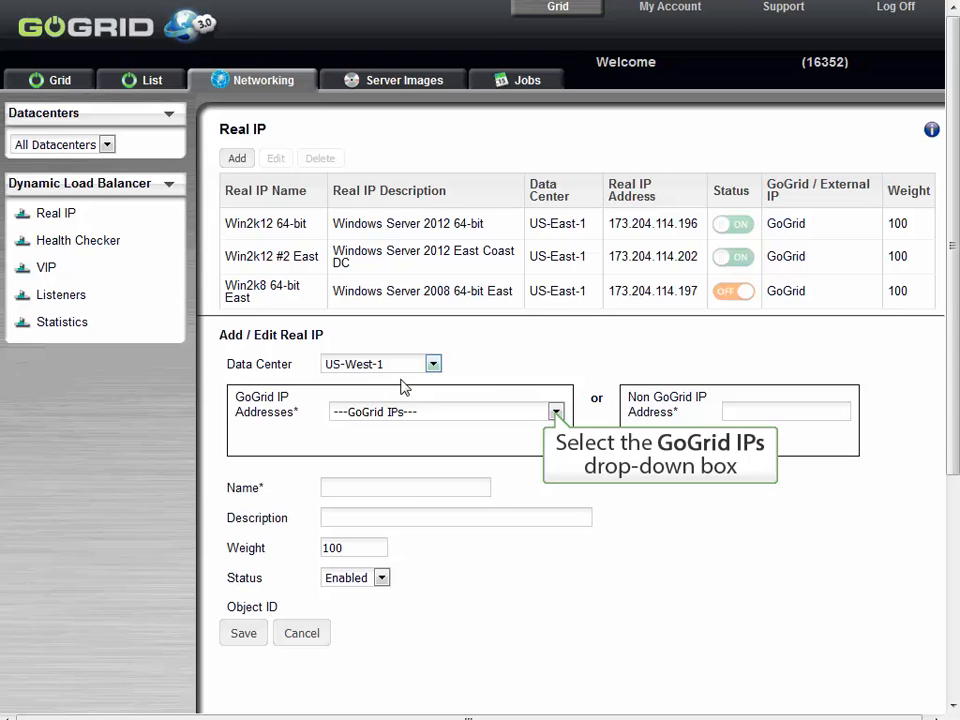
click(556, 414)
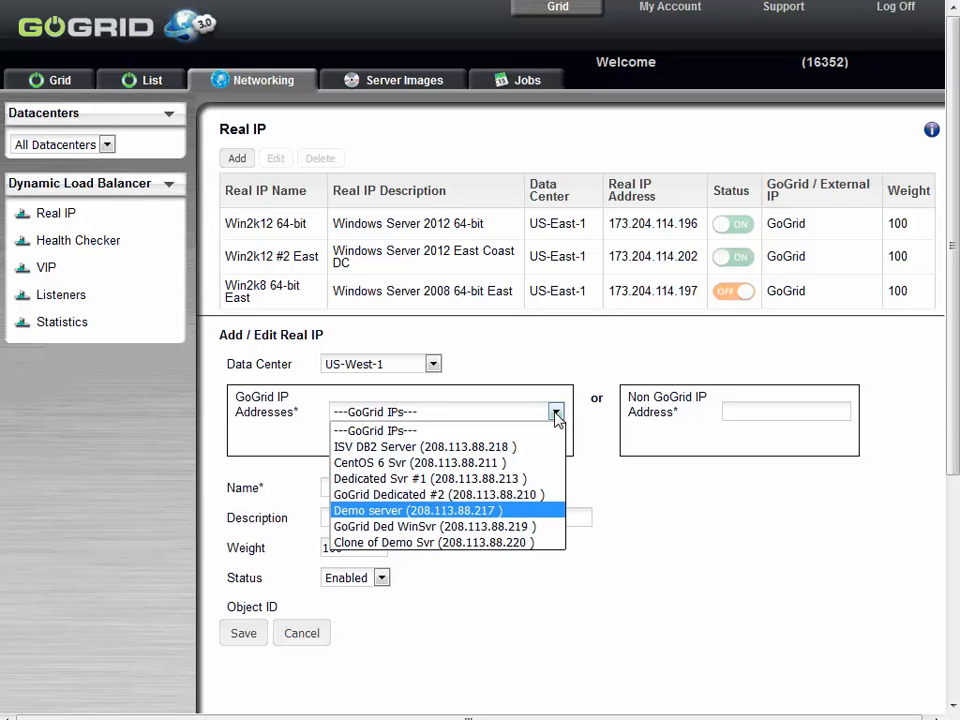
click(492, 512)
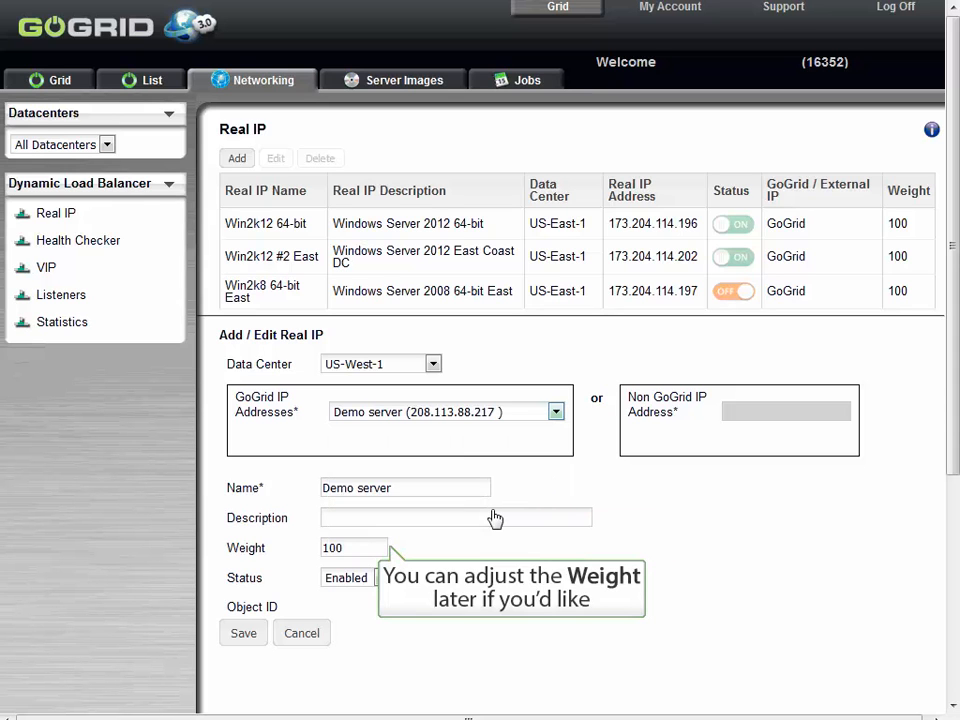
click(243, 634)
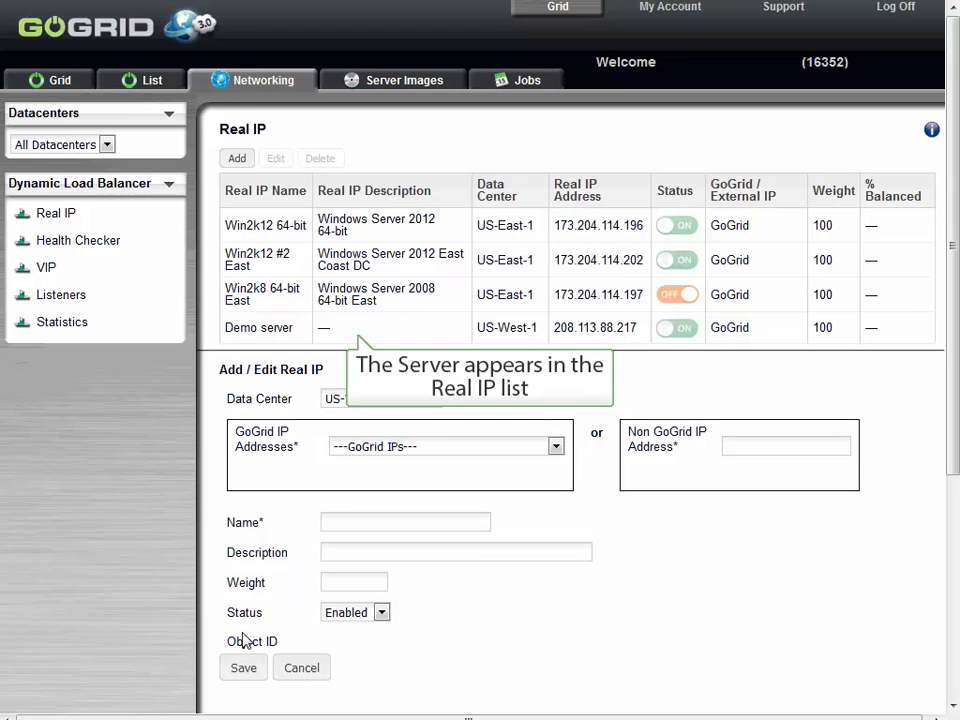
Add and save Clone of Demo Svr as another Real IP in US-West-1.
click(555, 447)
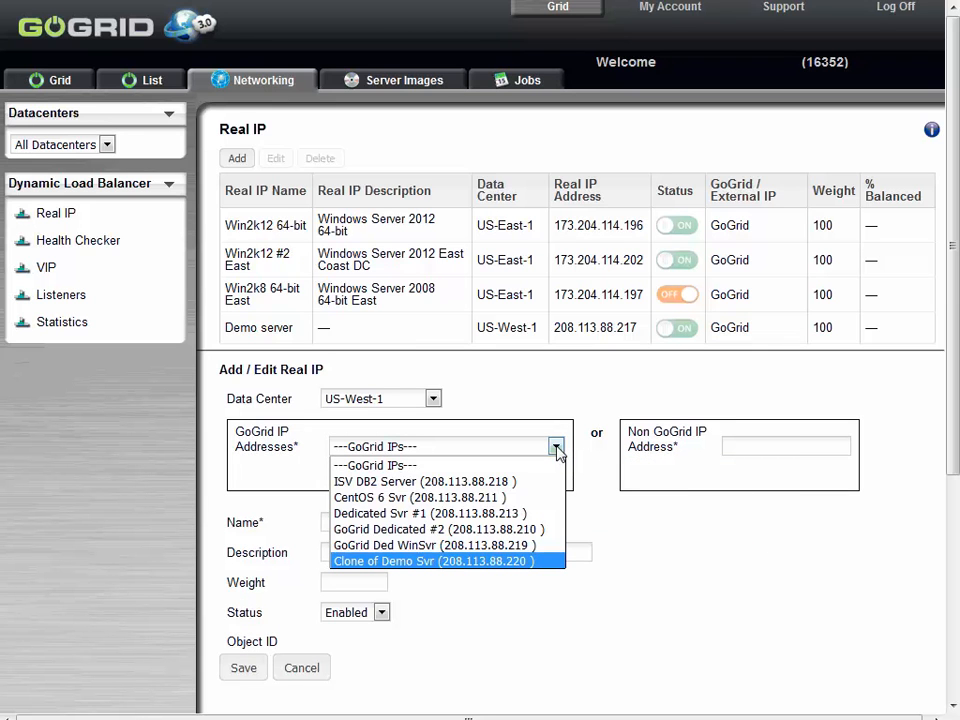
click(513, 562)
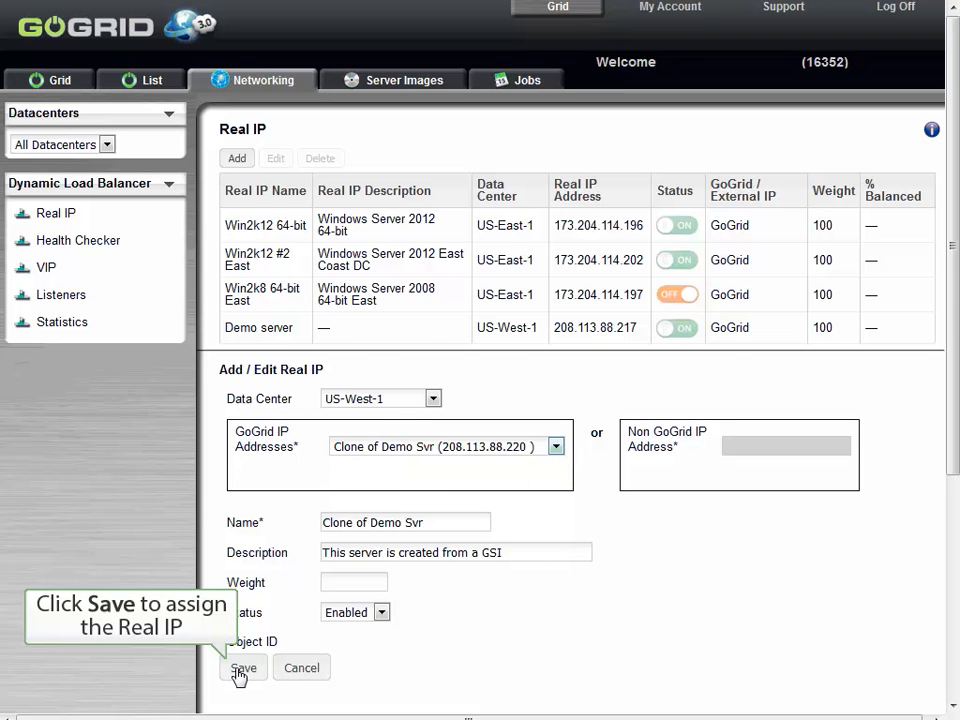
click(242, 668)
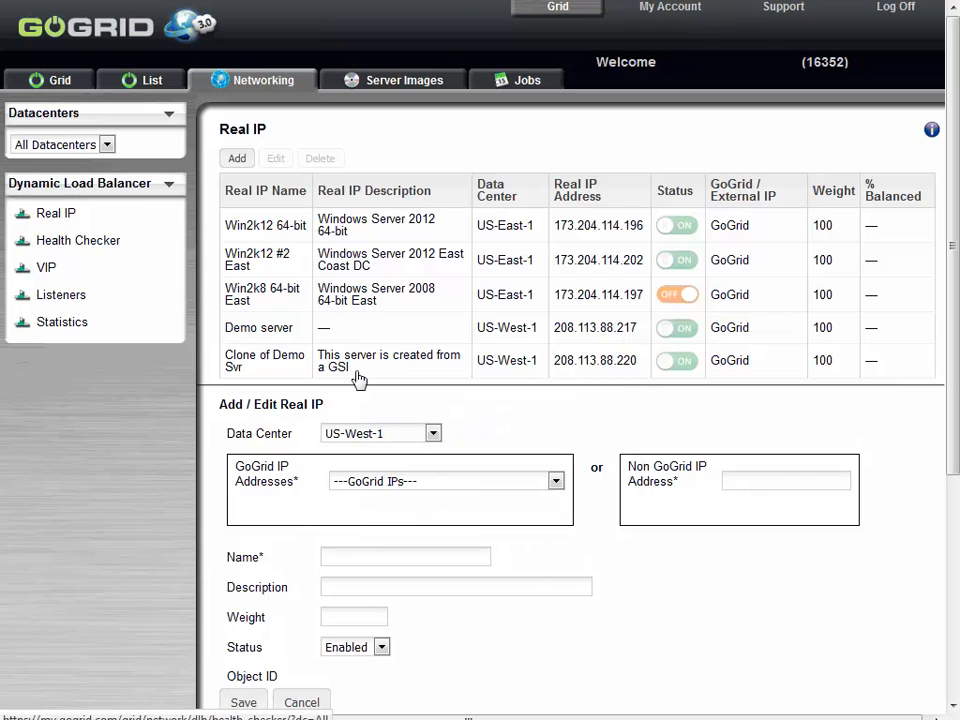
Start a health checker named "US West Health Check" with the description "Health Check for US West".
click(88, 242)
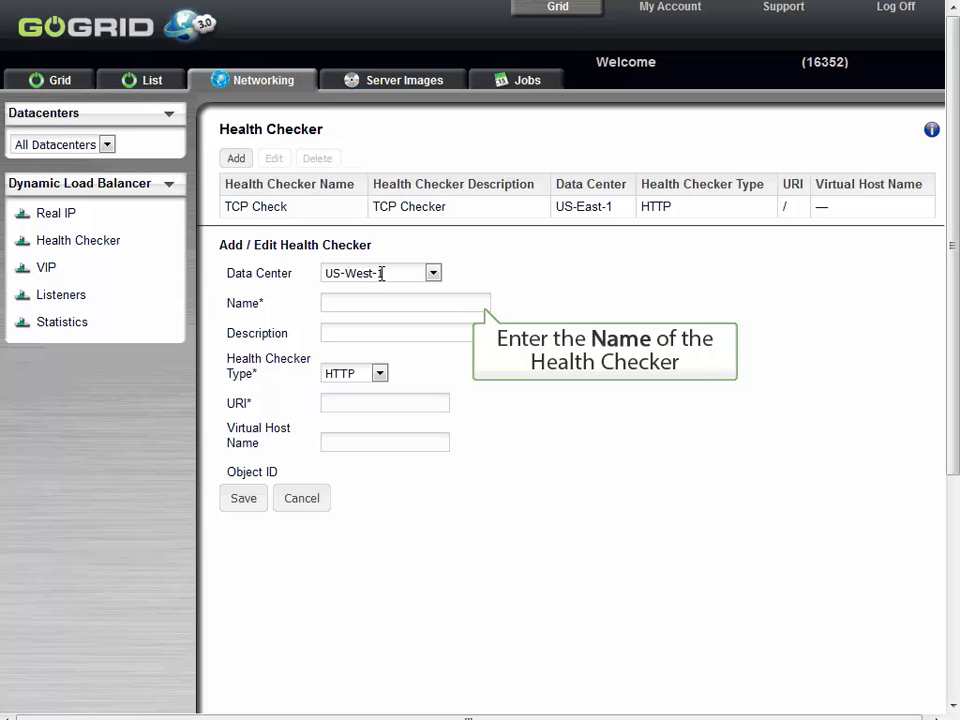
click(381, 301)
text(US West Health Check)
click(397, 330)
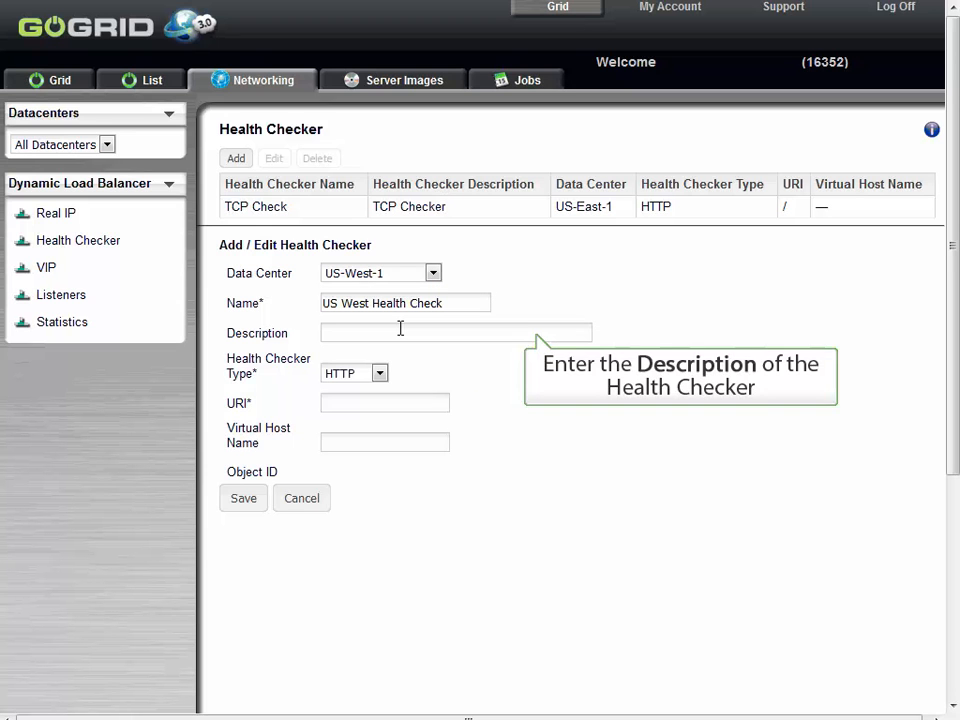
text(Health Check for US West)
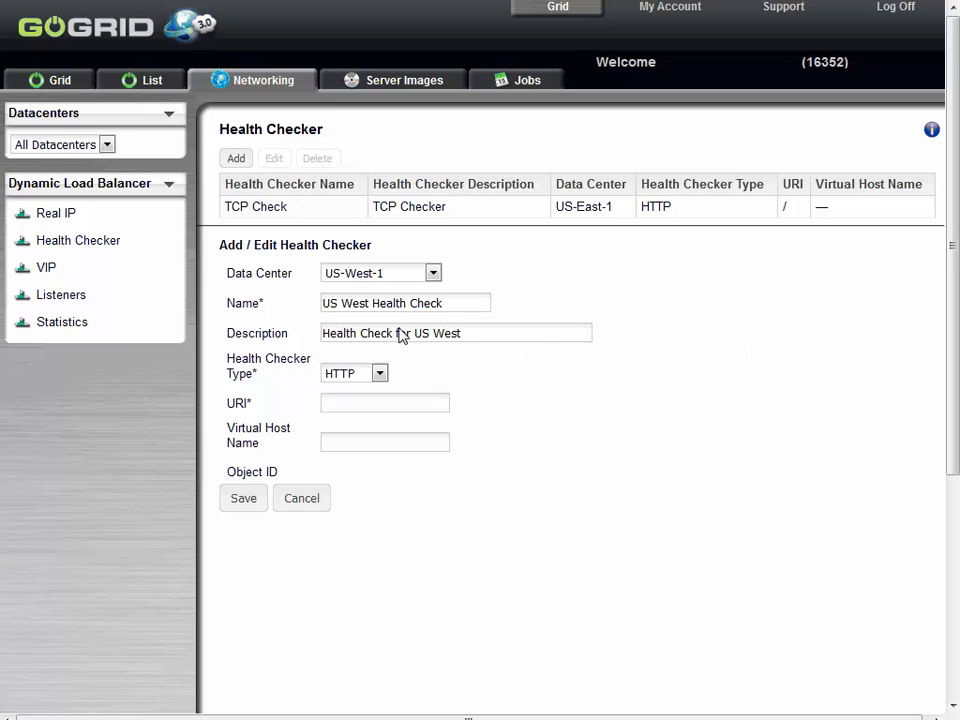
Set the health checker's type to HTTP with URI "/", leave the virtual host name empty, and save it.
click(380, 373)
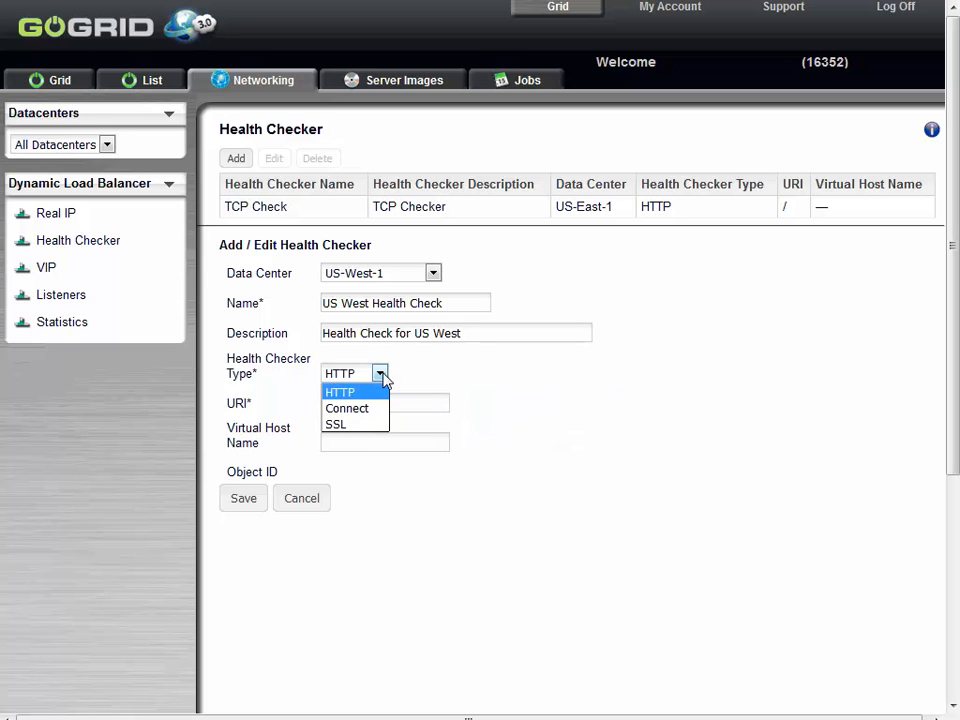
click(329, 392)
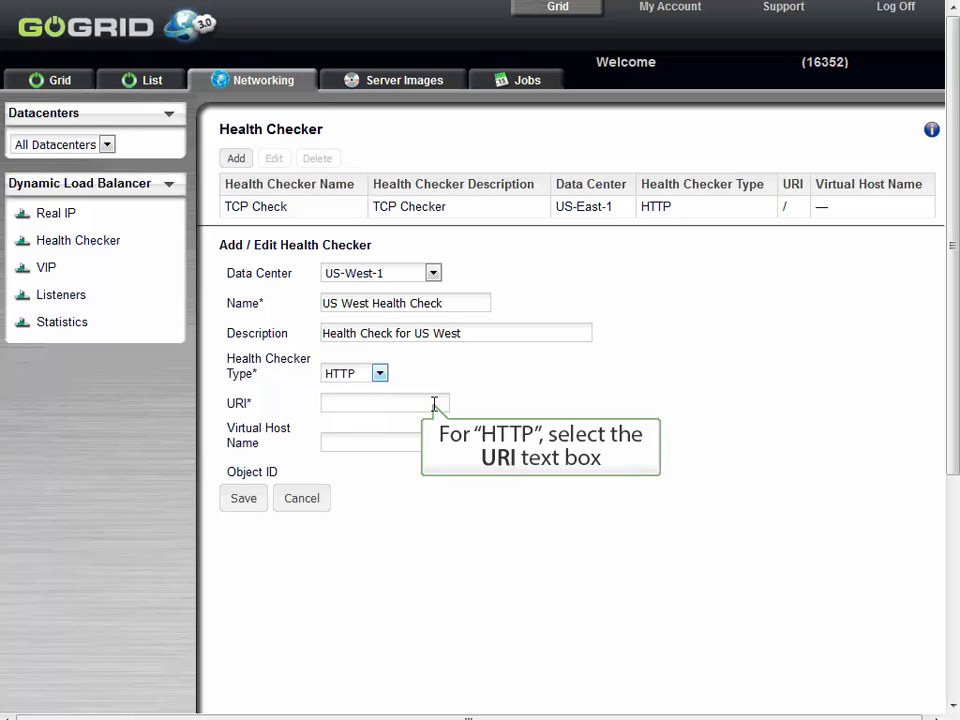
click(434, 404)
text(/)
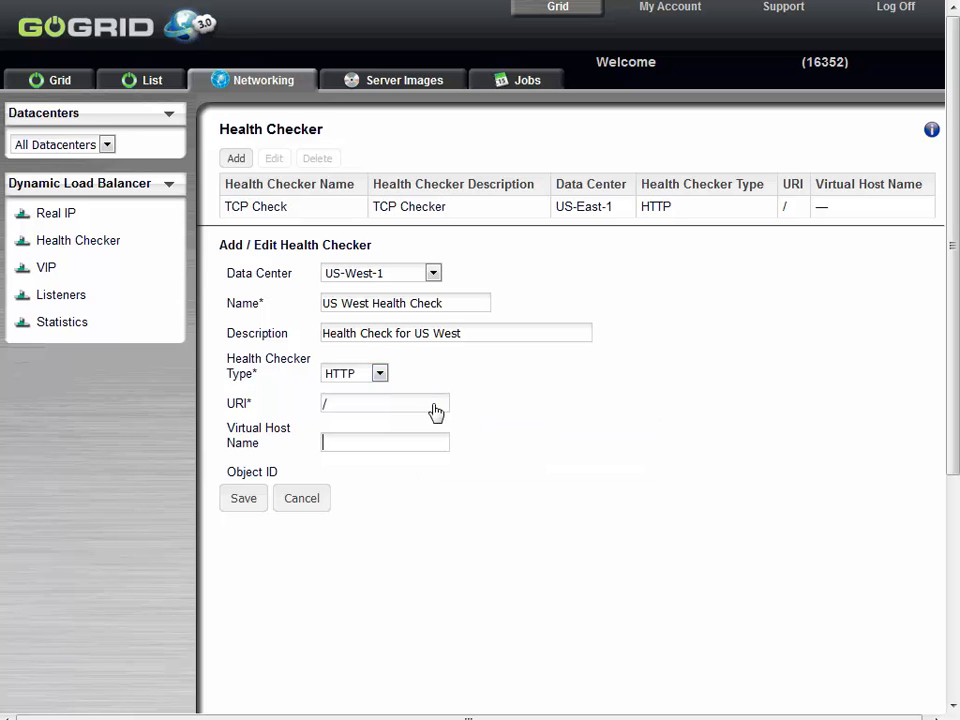
key(Tab)
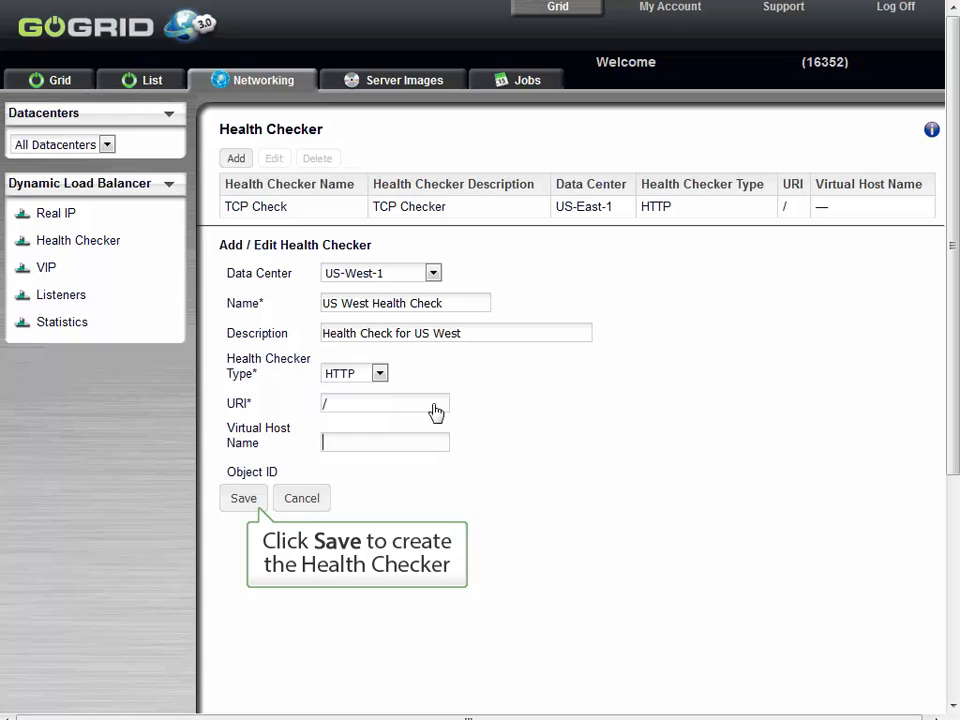
click(243, 498)
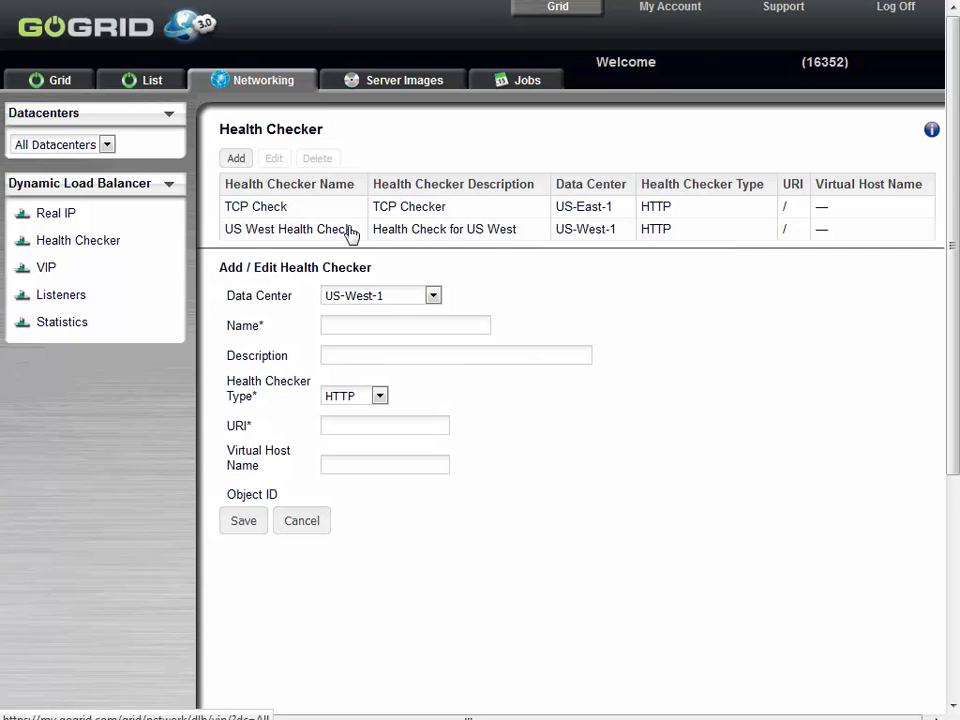
Define an enabled VIP in US-West-1 named "US West DLB #1" with the description "Dynamic Load Balancer - US West #1".
click(37, 278)
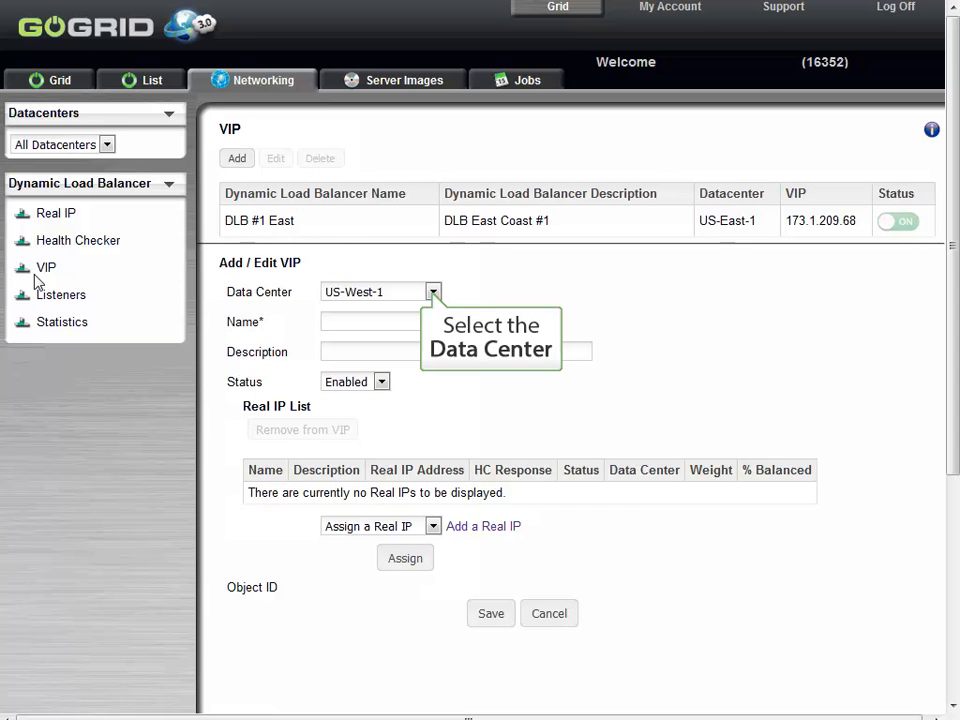
click(432, 293)
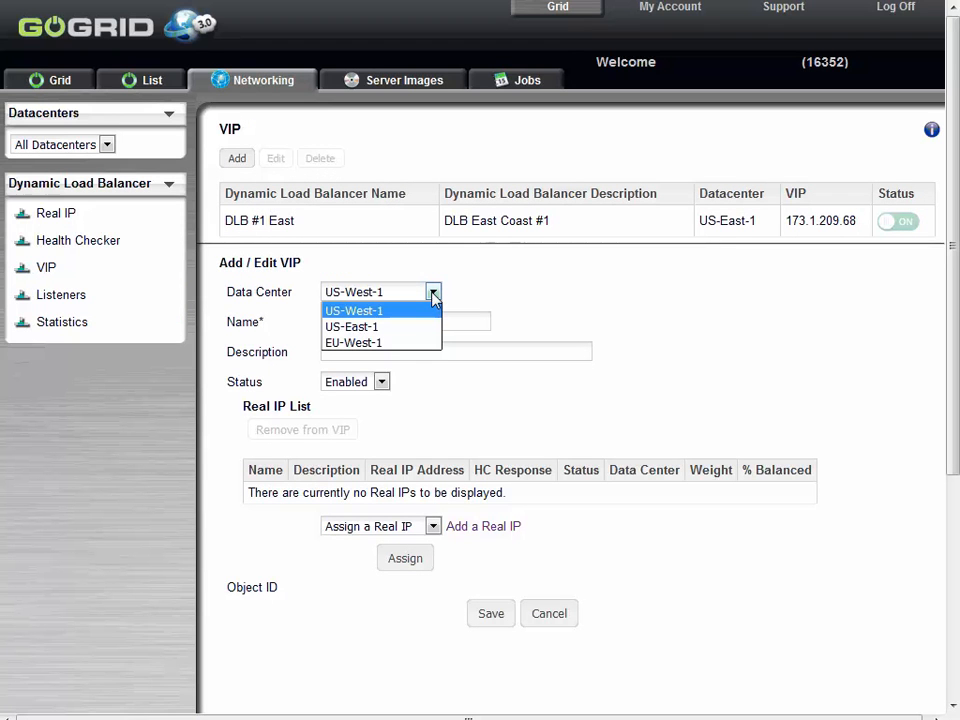
click(360, 311)
click(375, 320)
text(US West DLB #1)
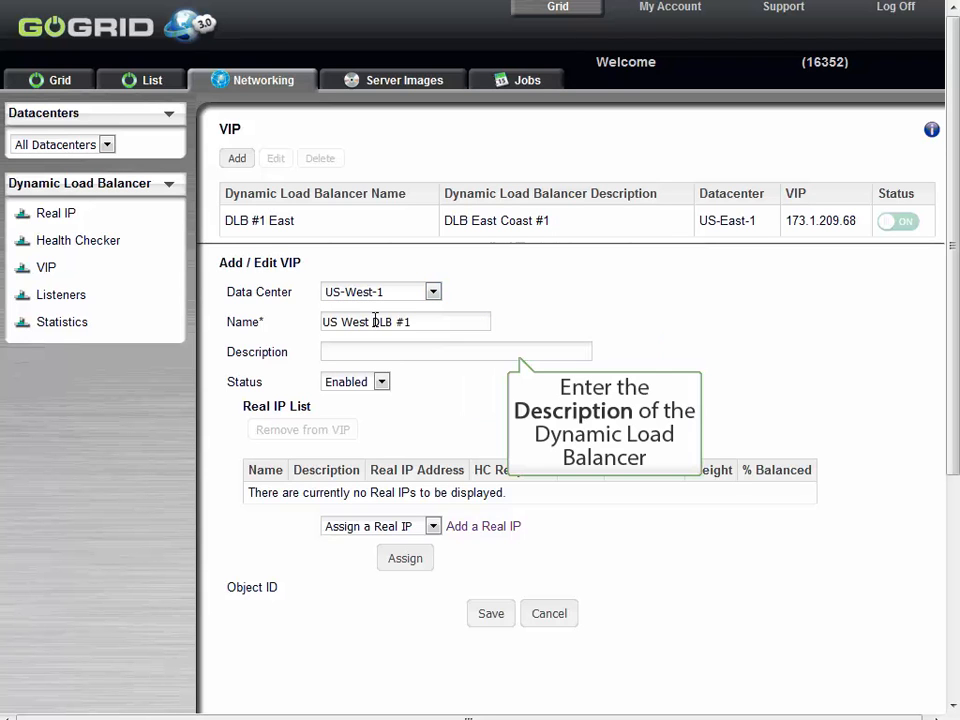
click(351, 351)
text(Dynamic Load Balancer - US West #1)
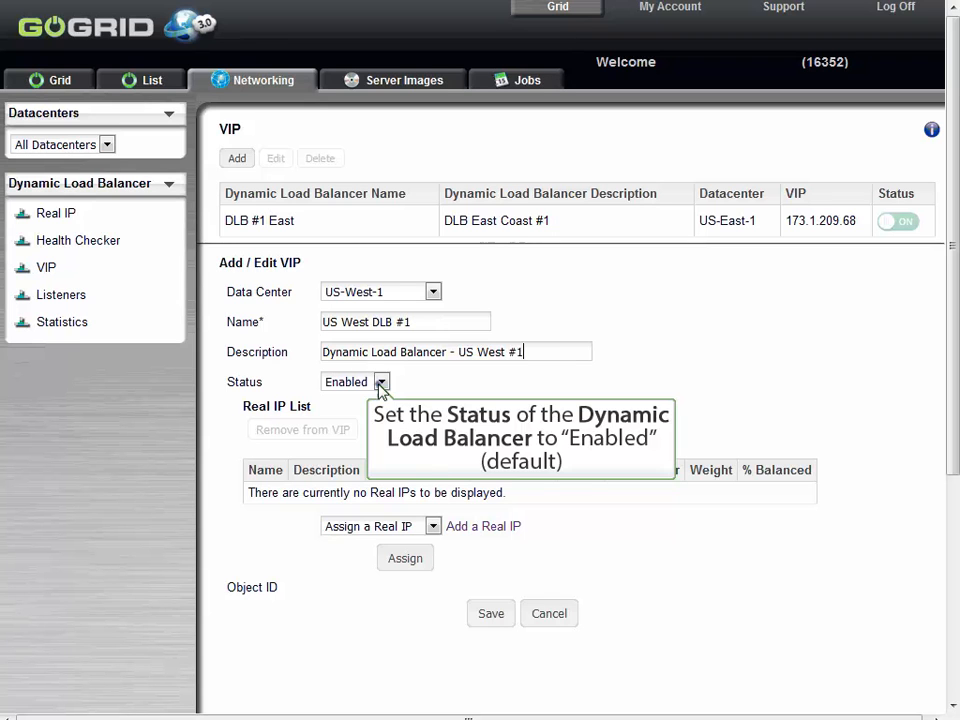
click(381, 381)
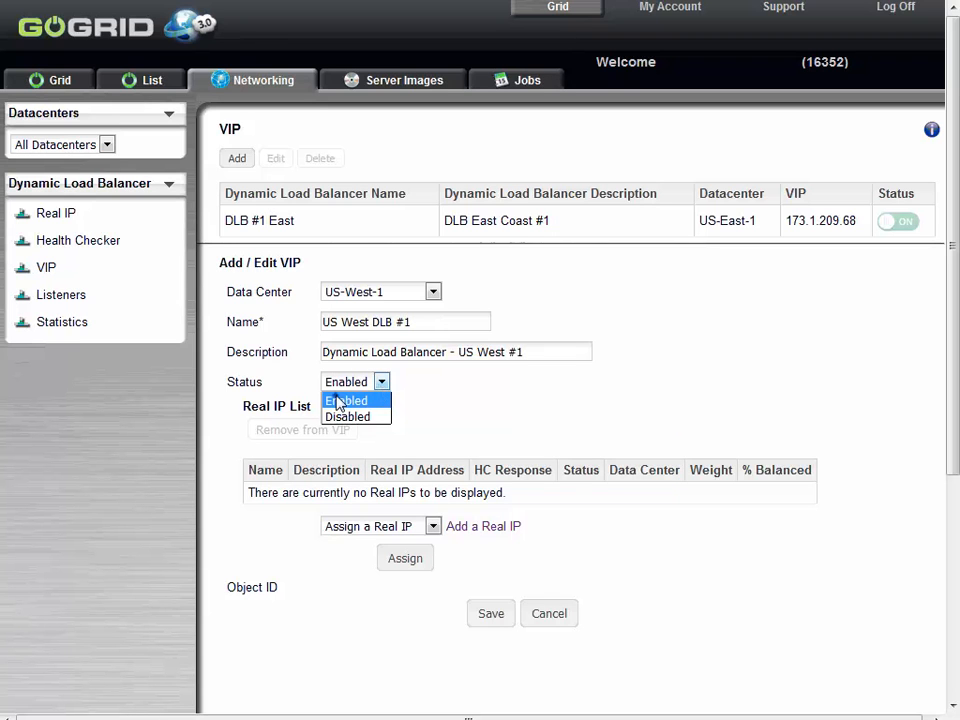
click(336, 400)
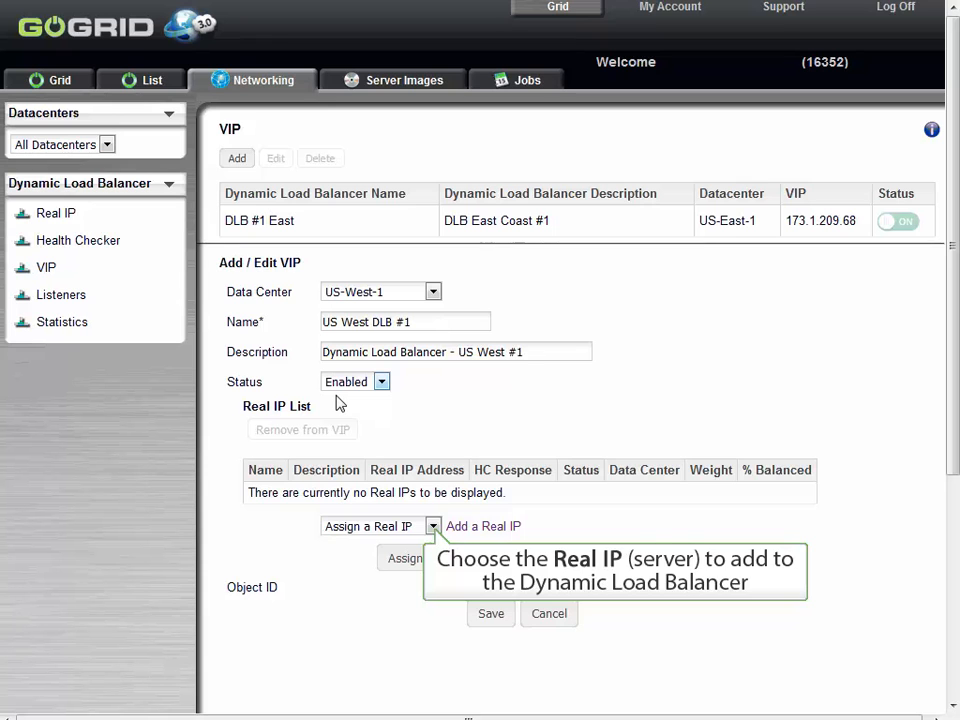
Assign the Real IPs Demo server and Clone of Demo Svr to the new VIP and save it.
click(434, 530)
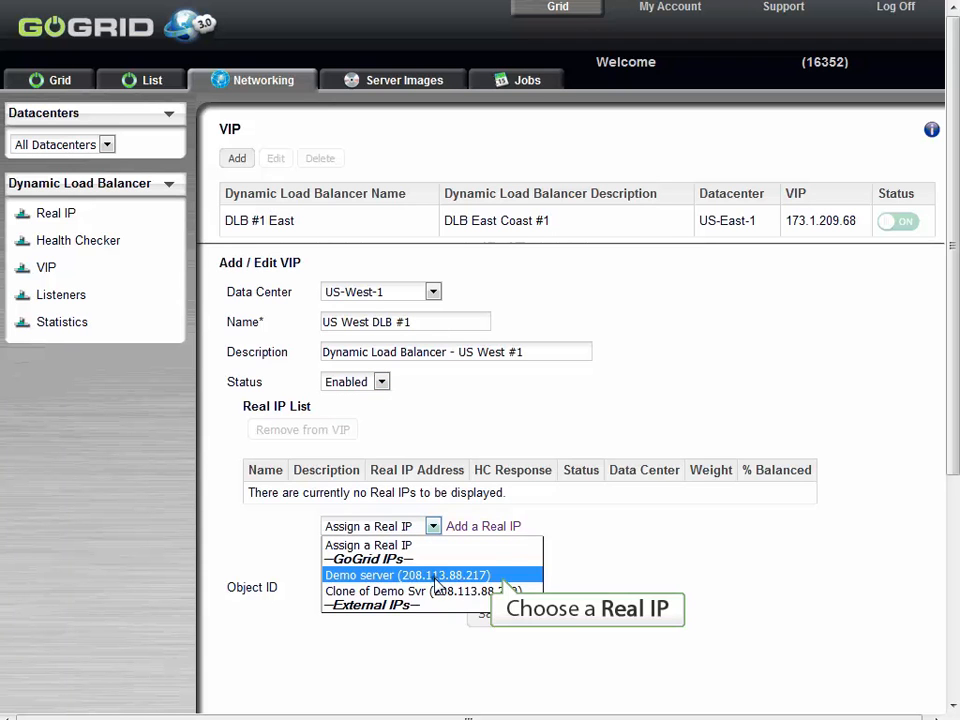
click(436, 576)
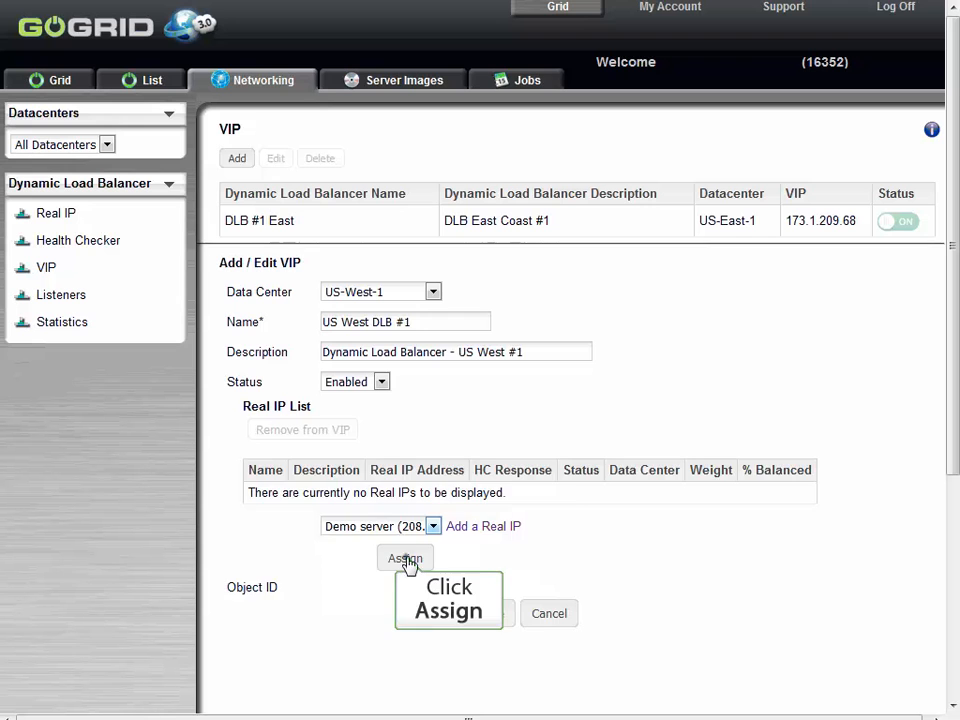
click(406, 558)
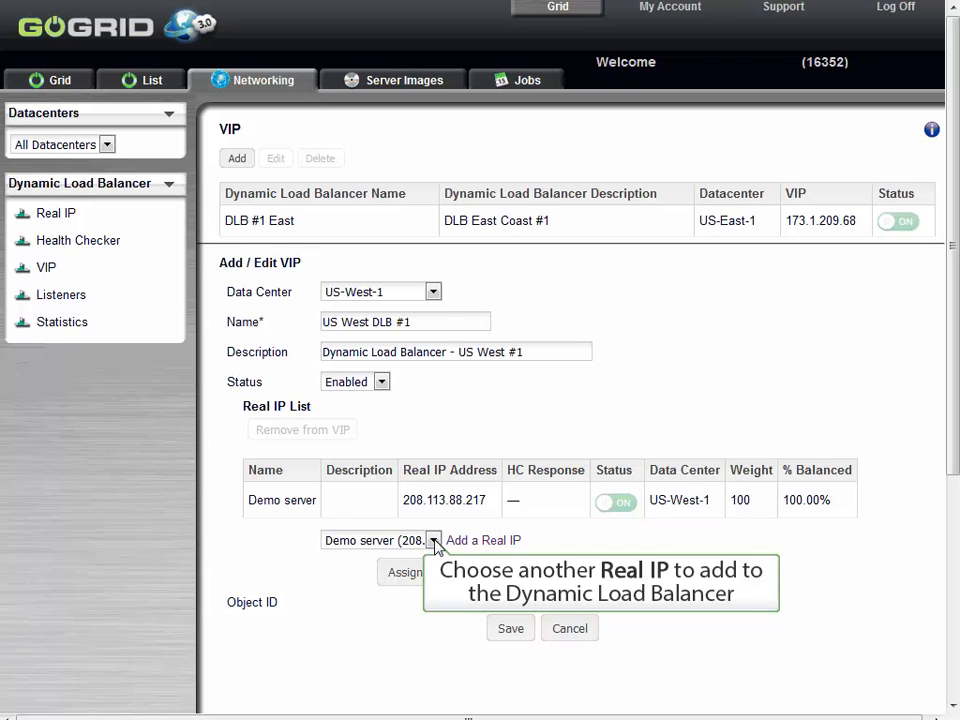
click(434, 541)
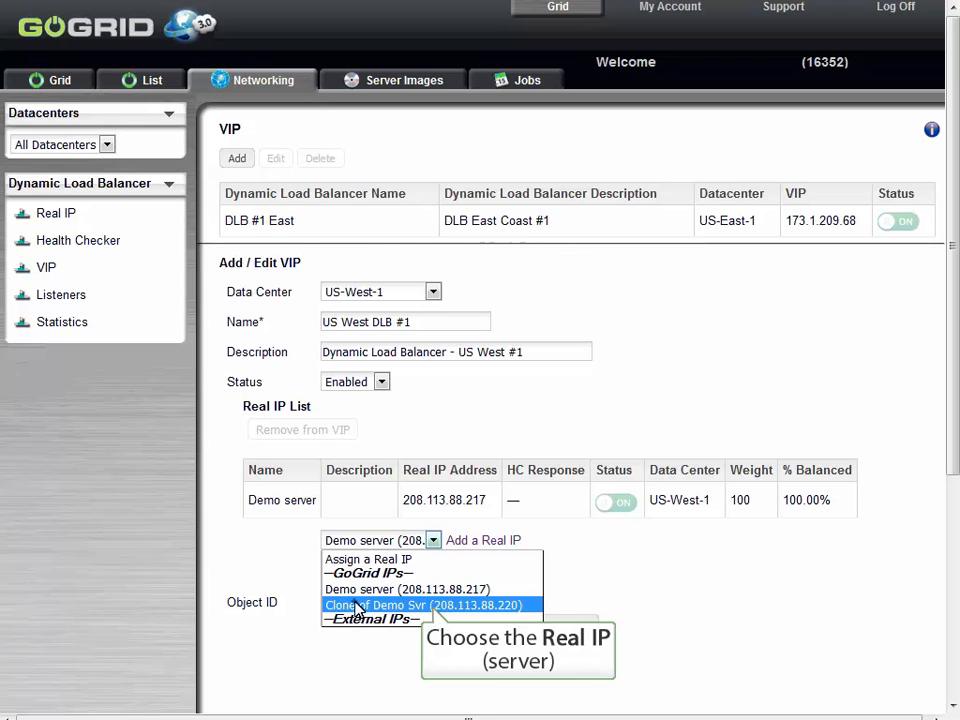
click(436, 605)
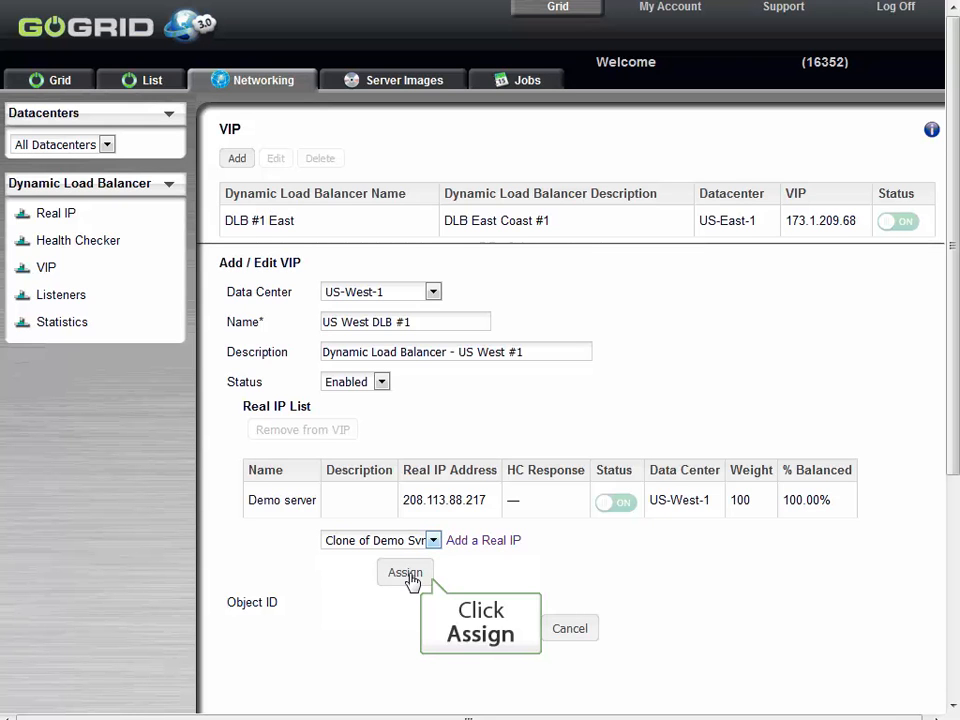
click(405, 575)
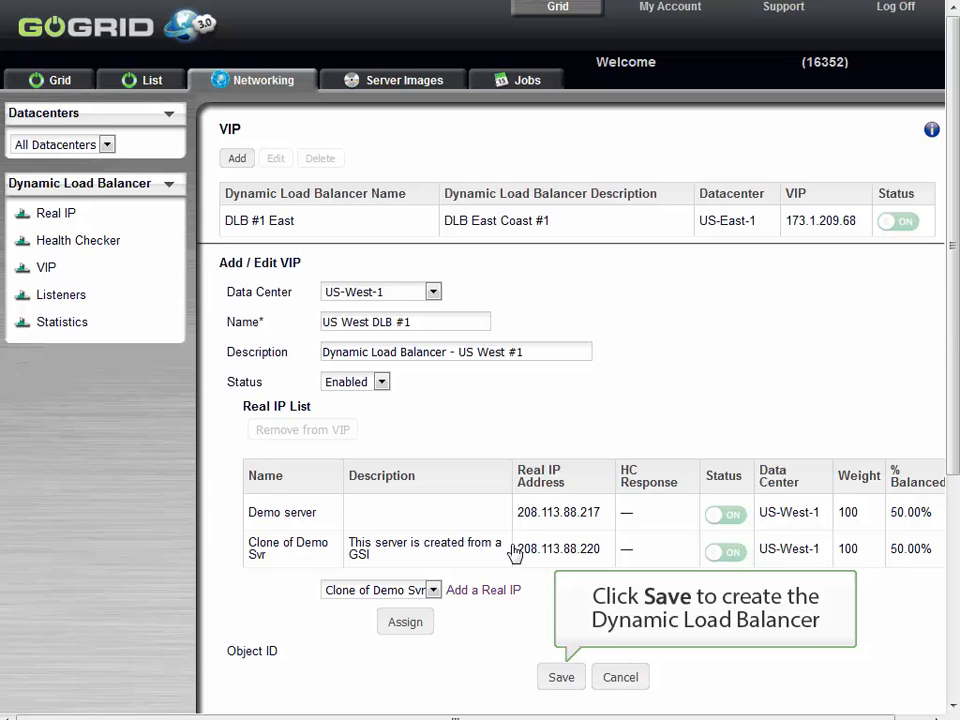
click(559, 677)
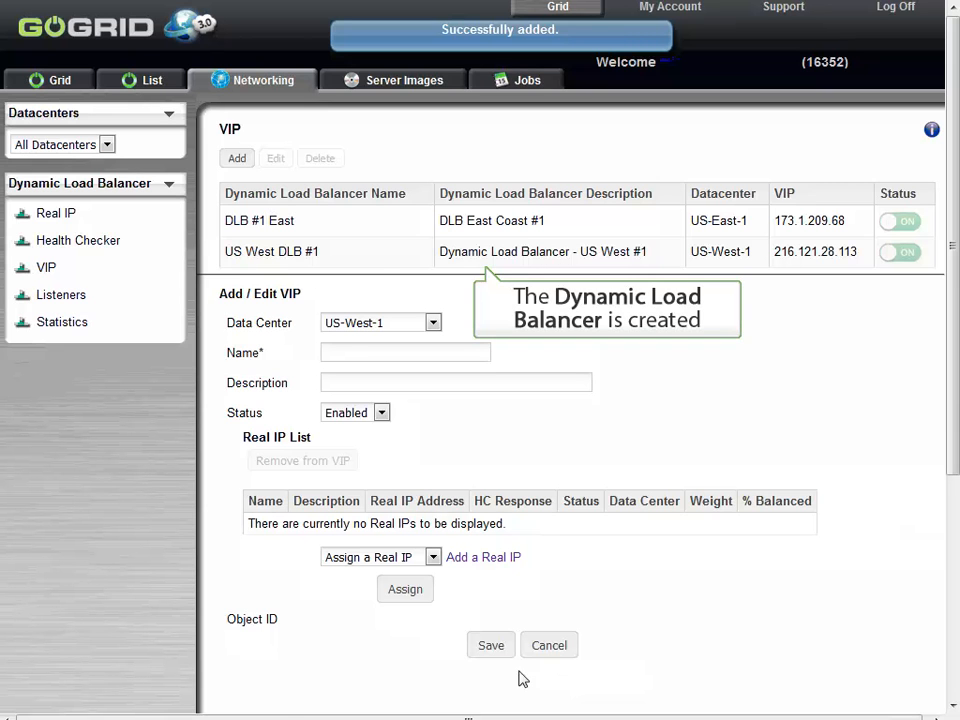
Start a listener in US-West-1 named "US West Listener" with the description "US West Port 80 Listener".
click(62, 295)
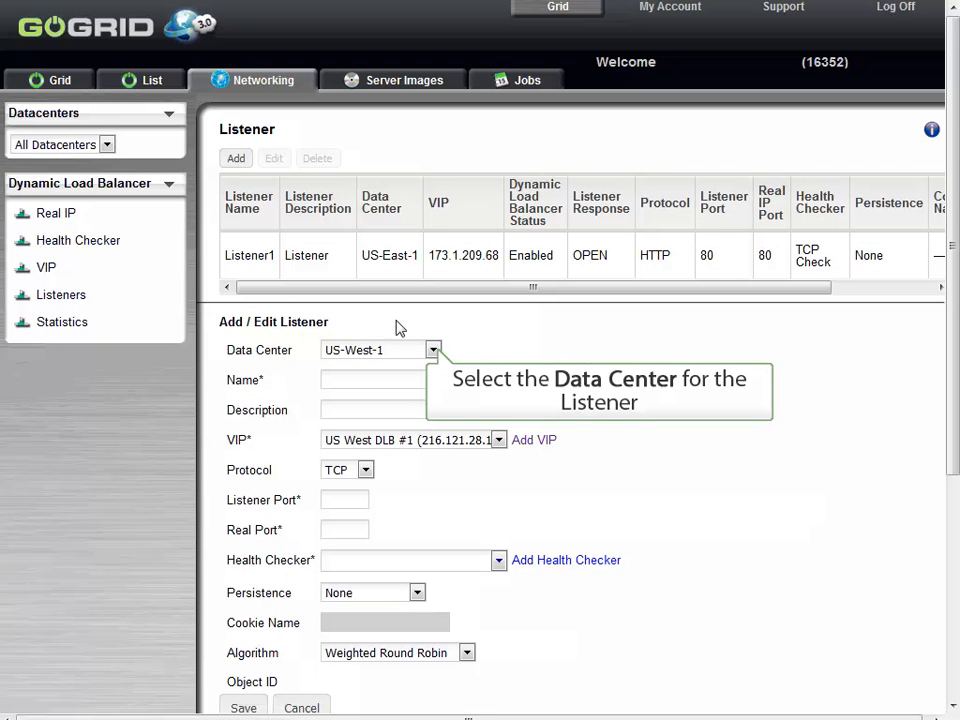
click(435, 352)
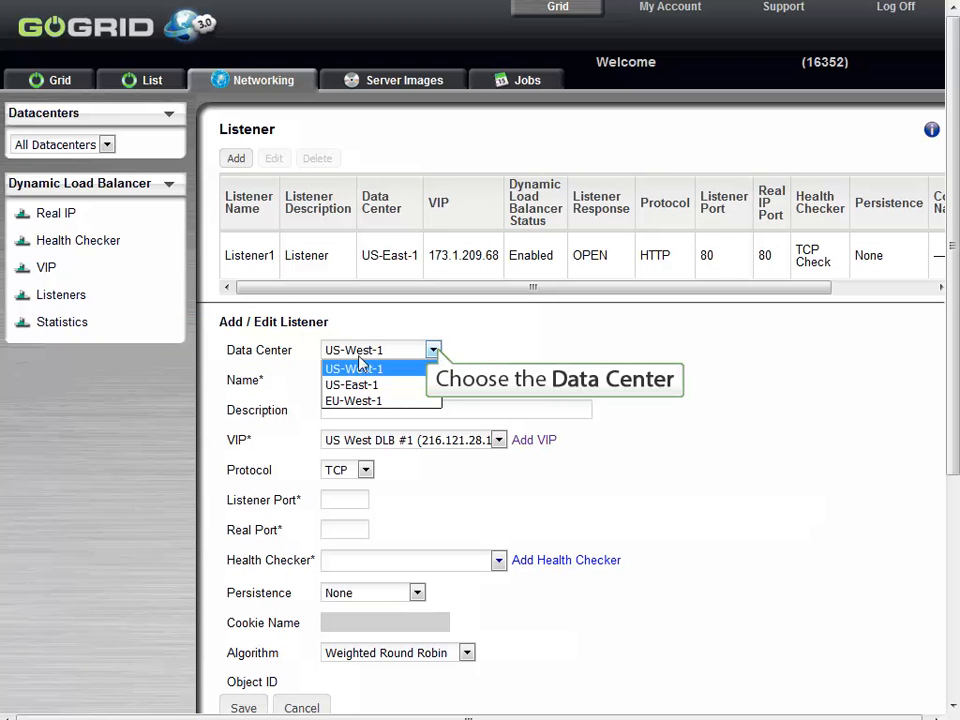
click(352, 370)
click(416, 379)
text(US West Listener)
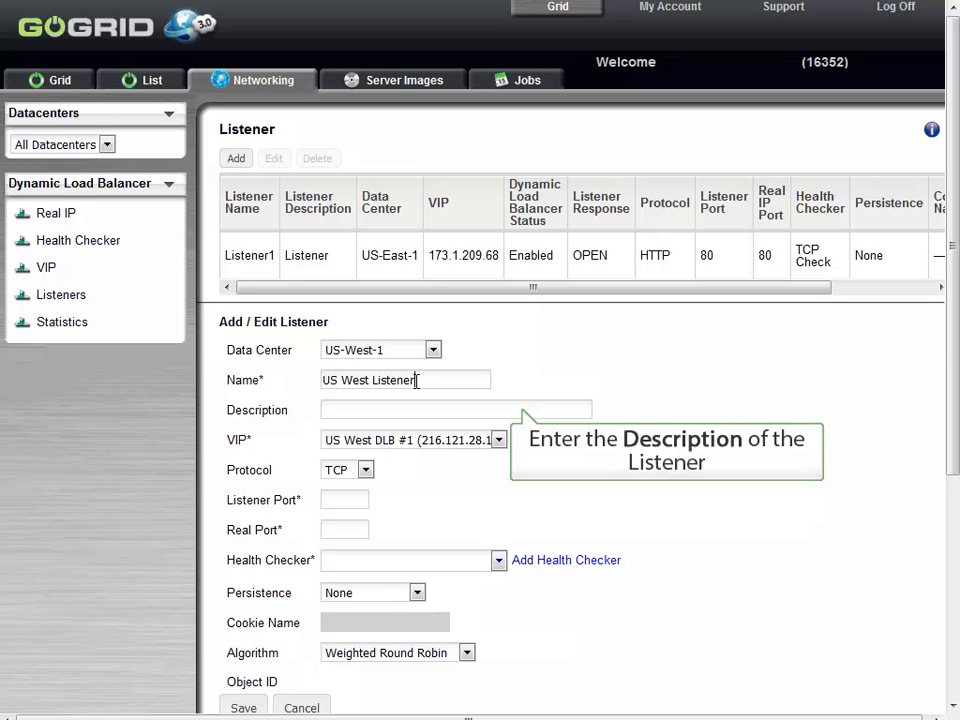
click(388, 409)
text(US West Port 80 Listener)
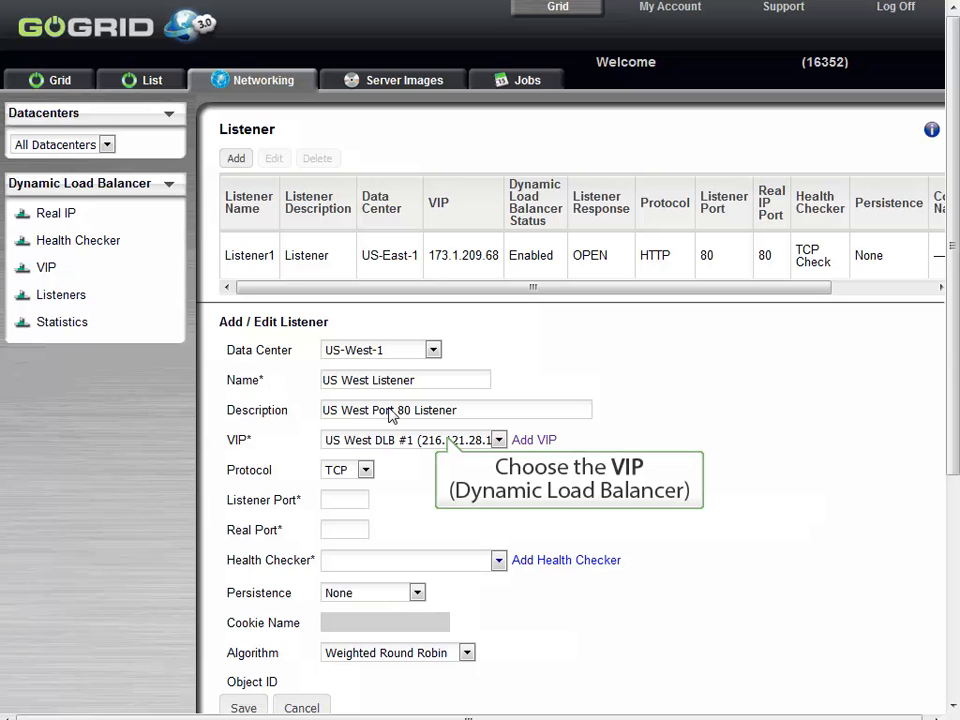
Assign the listener to the VIP US West DLB #1, using the HTTP protocol with listener port 80 and real port 80.
click(498, 440)
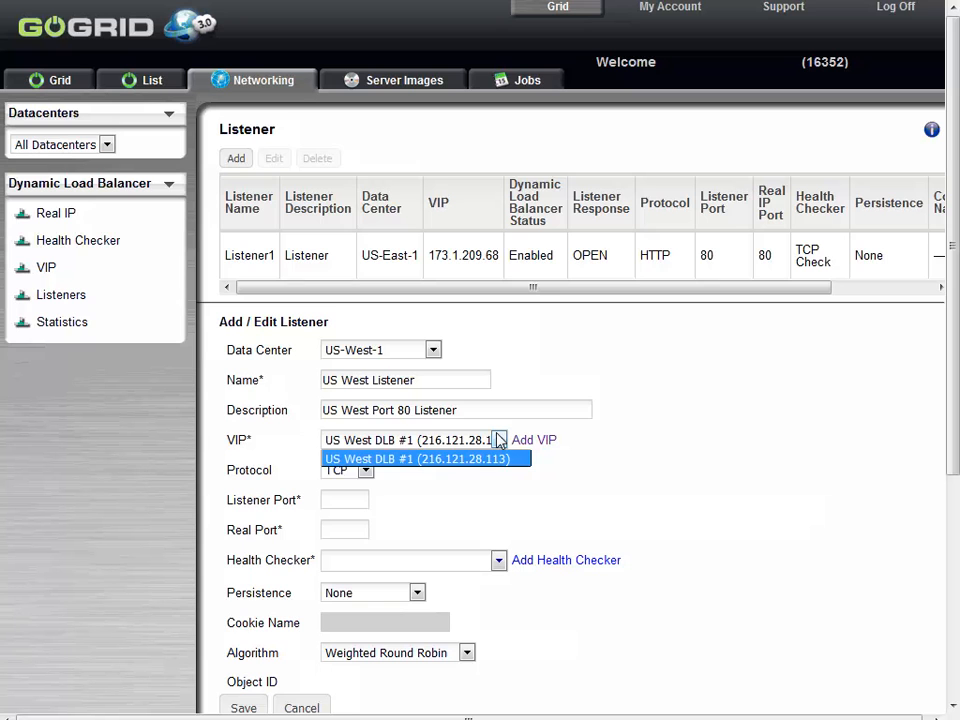
click(366, 459)
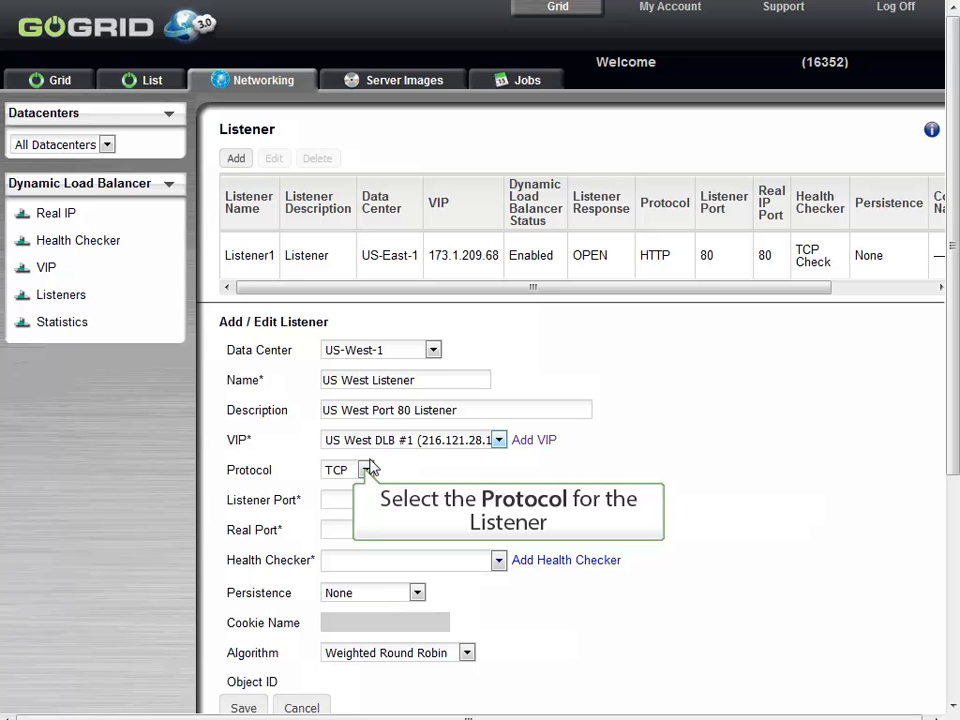
click(338, 474)
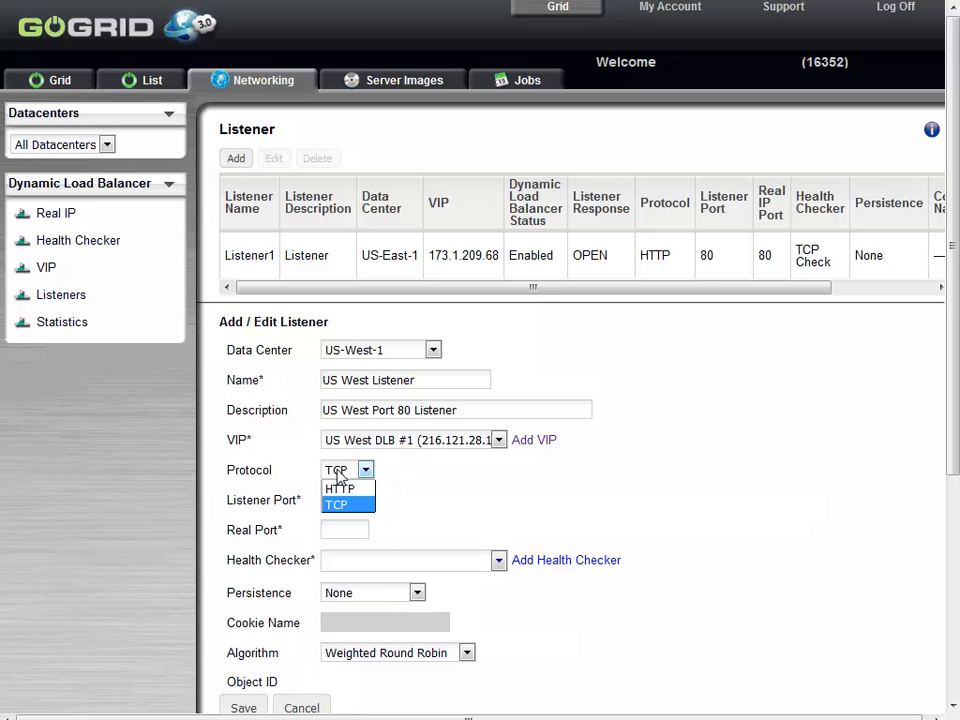
click(361, 489)
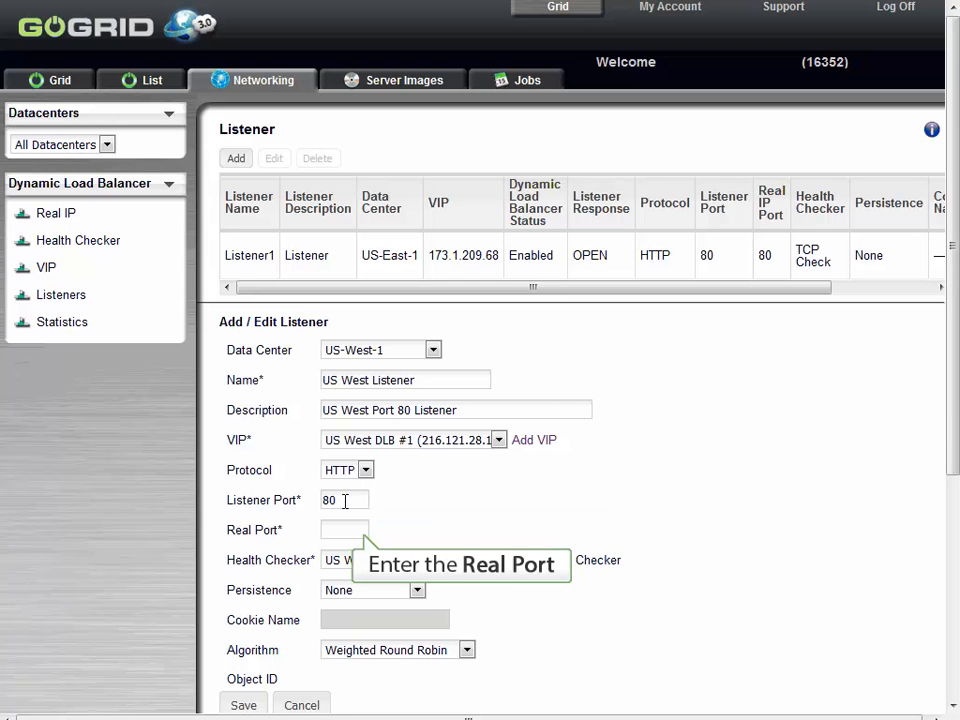
click(344, 530)
text(80)
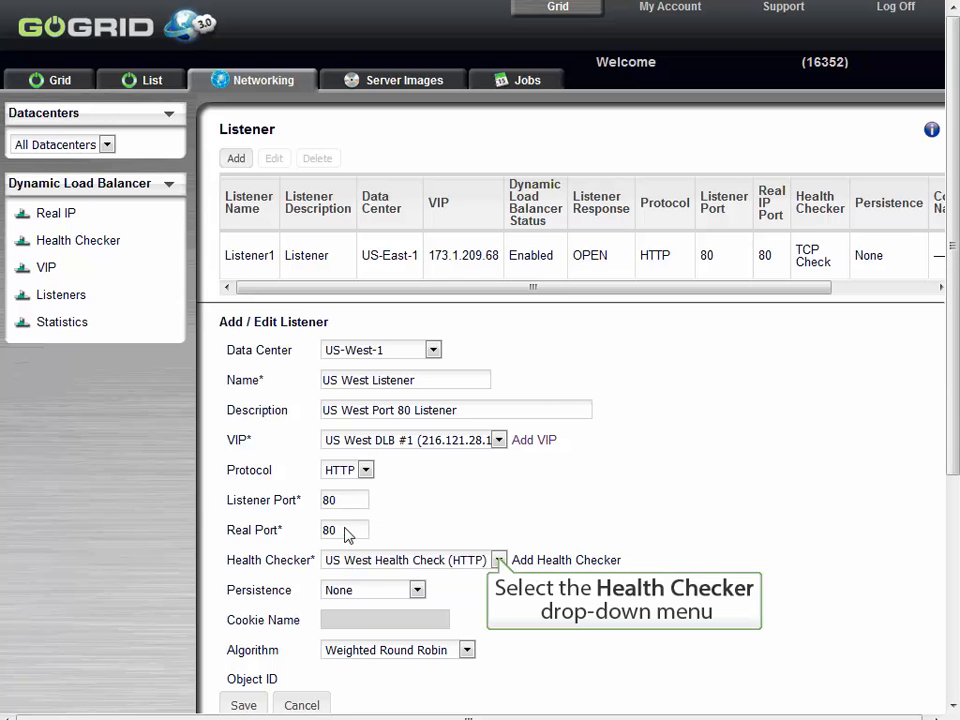
Give the listener the US West Health Check (HTTP), persistence None and the Weighted Least Connect algorithm, and save it.
click(499, 561)
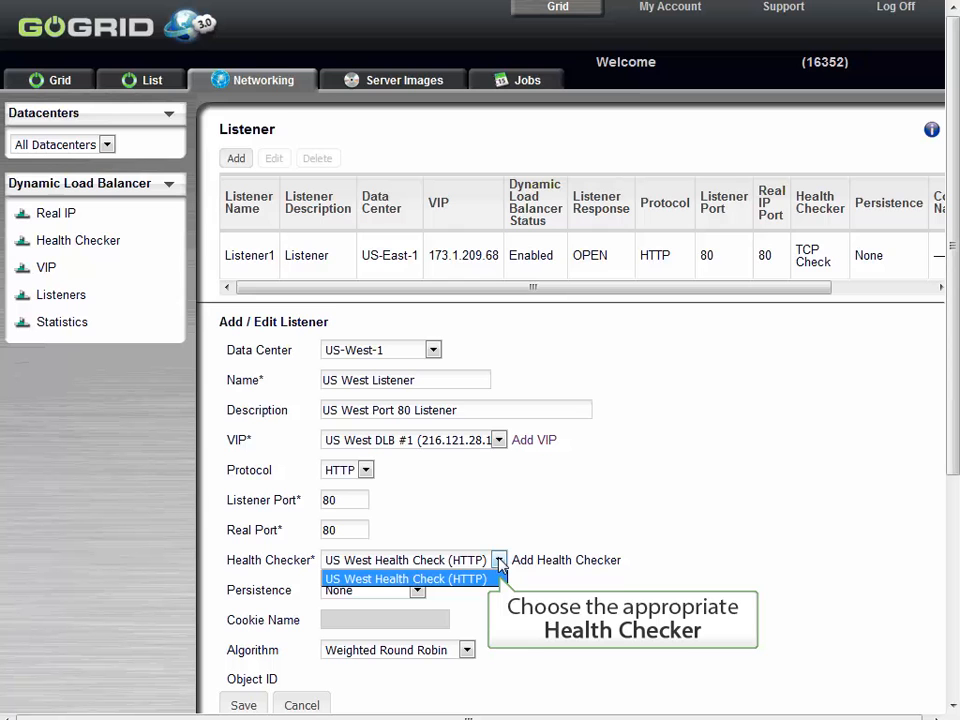
click(386, 578)
click(416, 591)
click(386, 609)
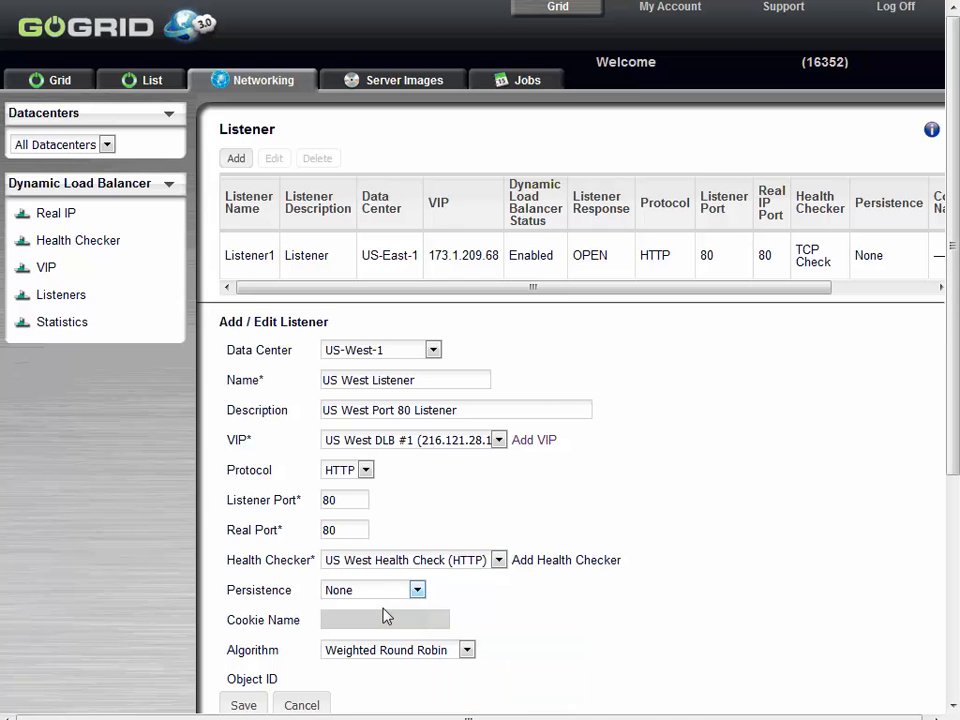
click(467, 650)
click(375, 685)
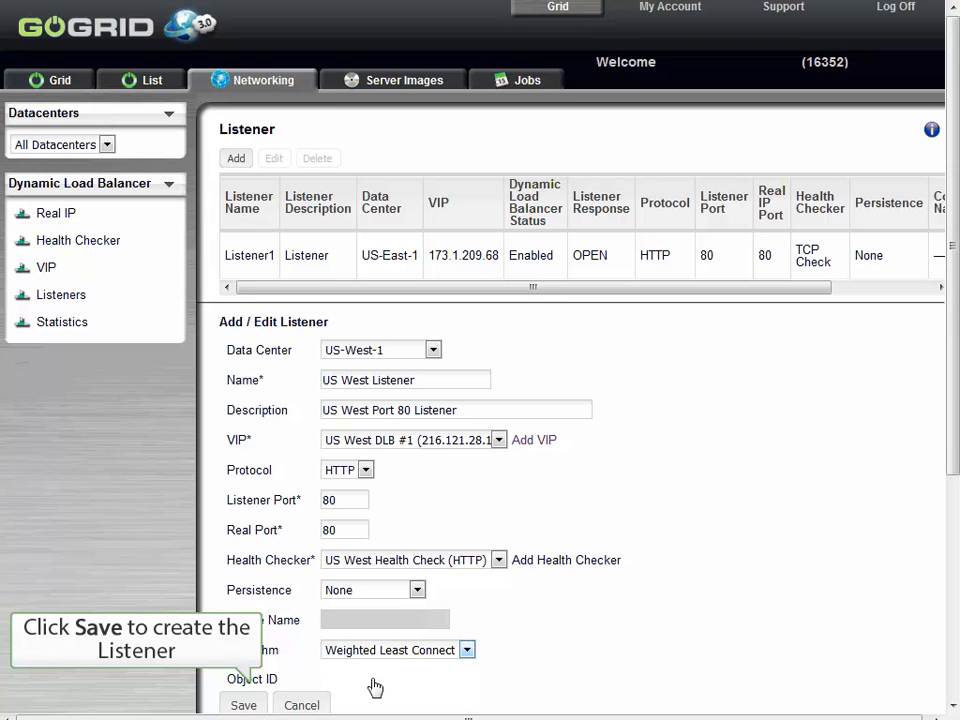
click(243, 705)
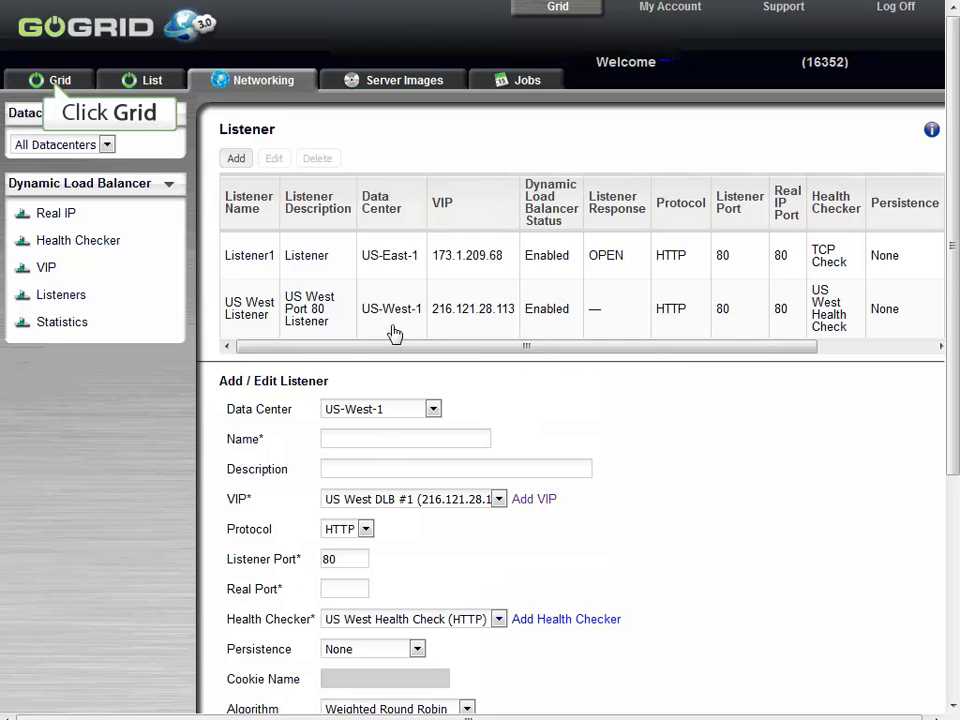
Examine the details of the US West DLB #1 load balancer in the grid overview.
click(58, 85)
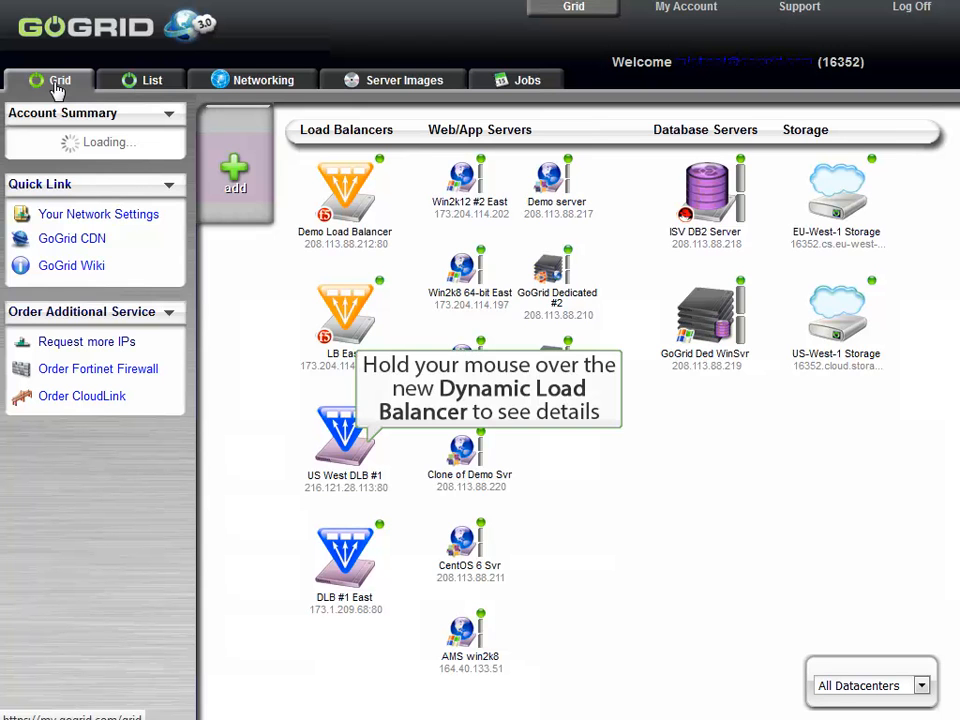
mouse_move(349, 437)
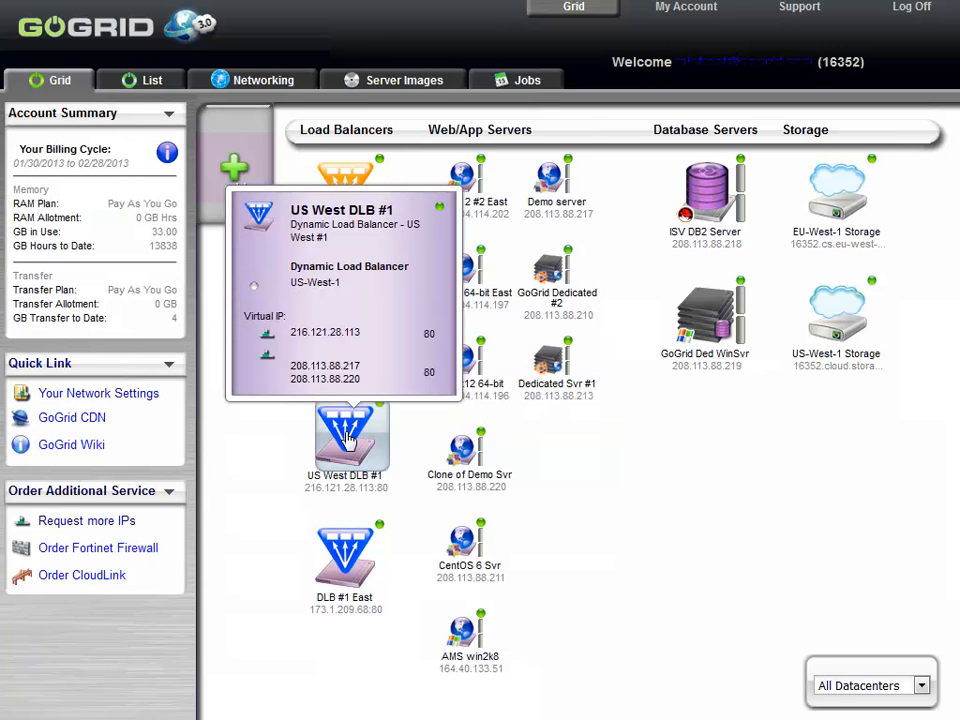